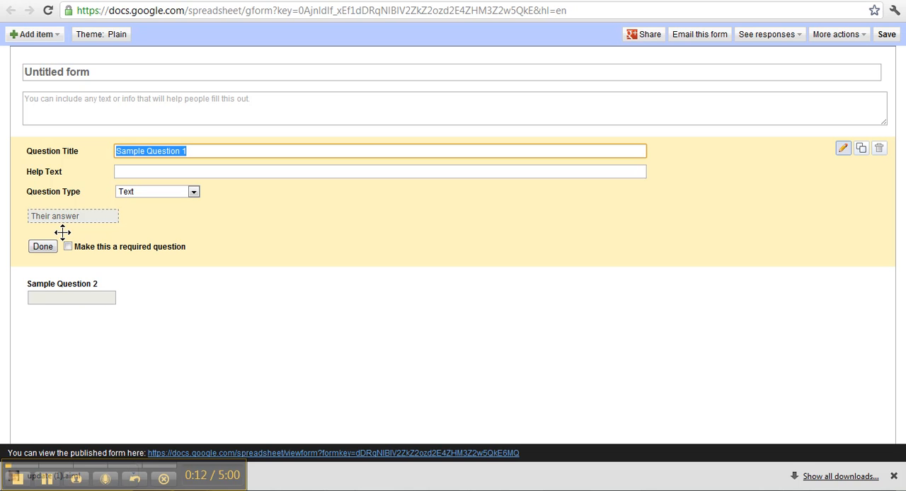
Step: Replace the form's default title with "questions" and leave the description empty
left_click(101, 73)
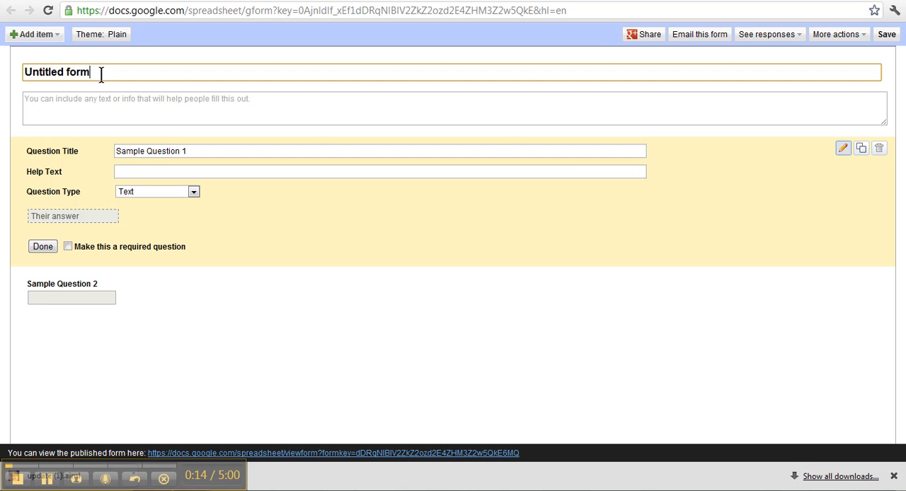
key("BackSpace")
key("BackSpace")
key("BackSpace")
key("BackSpace")
key("BackSpace")
key("BackSpace")
key("BackSpace")
key("BackSpace")
key("BackSpace")
key("BackSpace")
key("BackSpace")
key("BackSpace")
key("BackSpace")
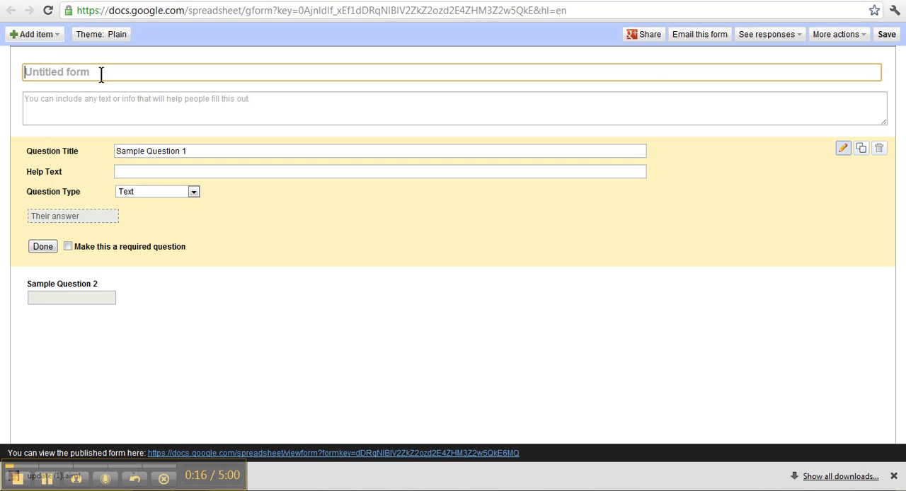
type("questions")
left_click(107, 110)
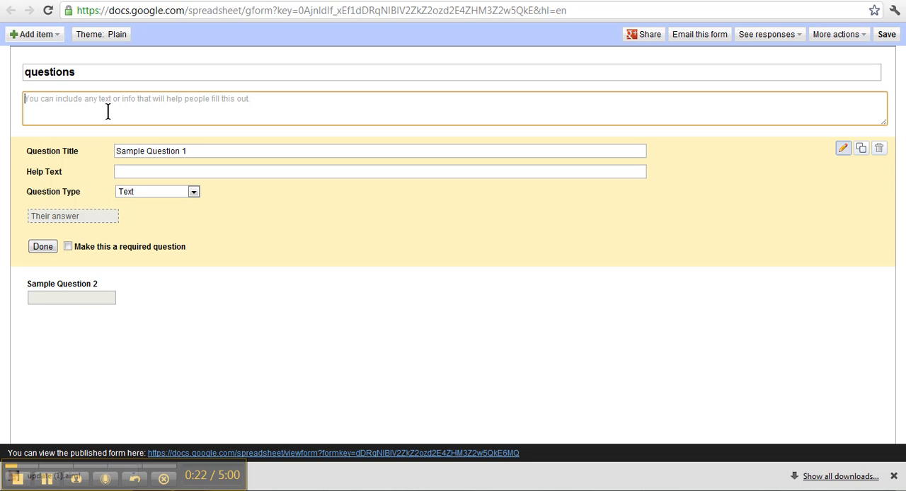
Step: Retitle the first question "Answer" and make it a required question
left_click(219, 149)
left_click_drag(218, 150, 91, 164)
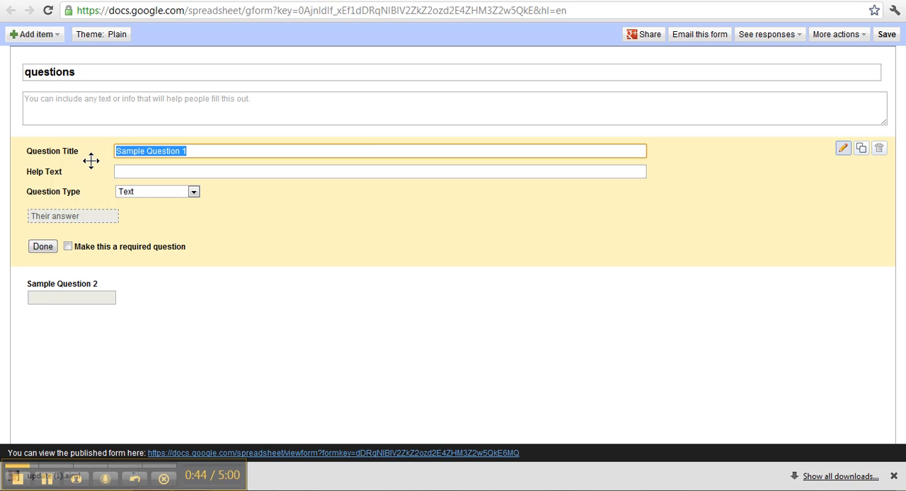
type("Anw")
key("BackSpace")
type("swer")
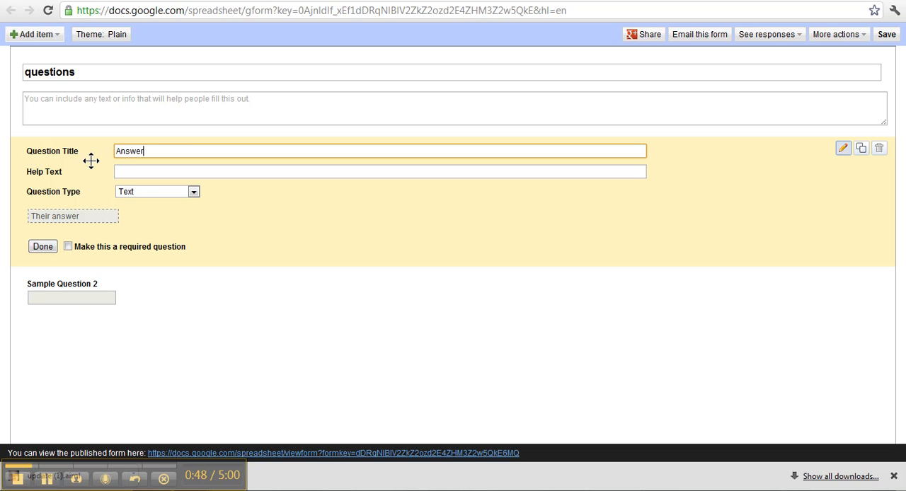
left_click(126, 174)
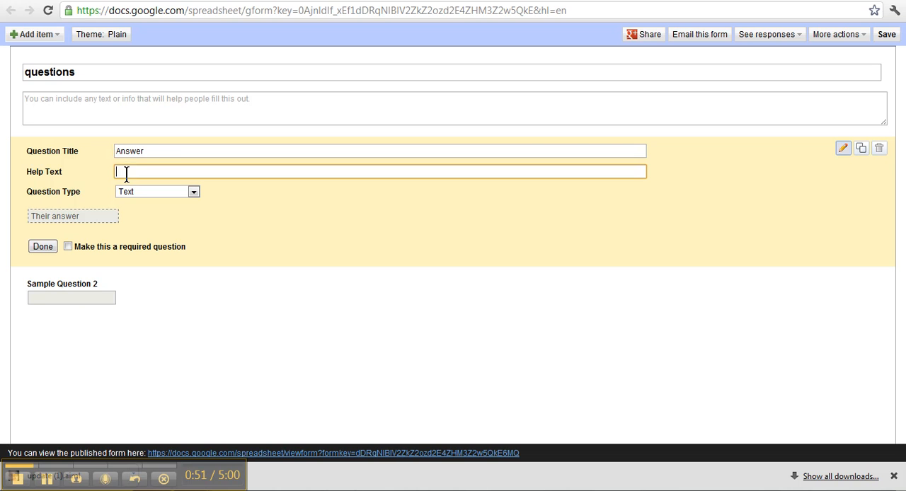
left_click(167, 153)
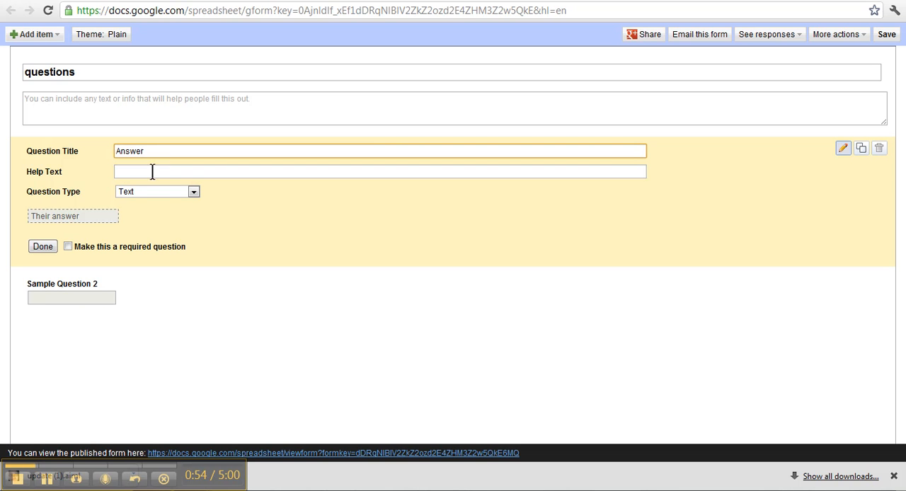
left_click(68, 247)
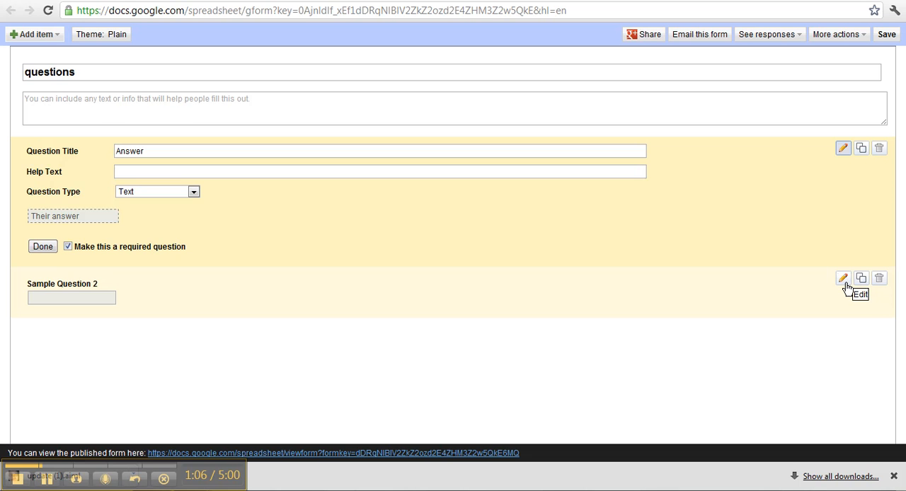
Step: Duplicate Sample Question 2 and retitle the upper of the two copies "Question 1"
left_click(844, 280)
left_click_drag(146, 202, 39, 182)
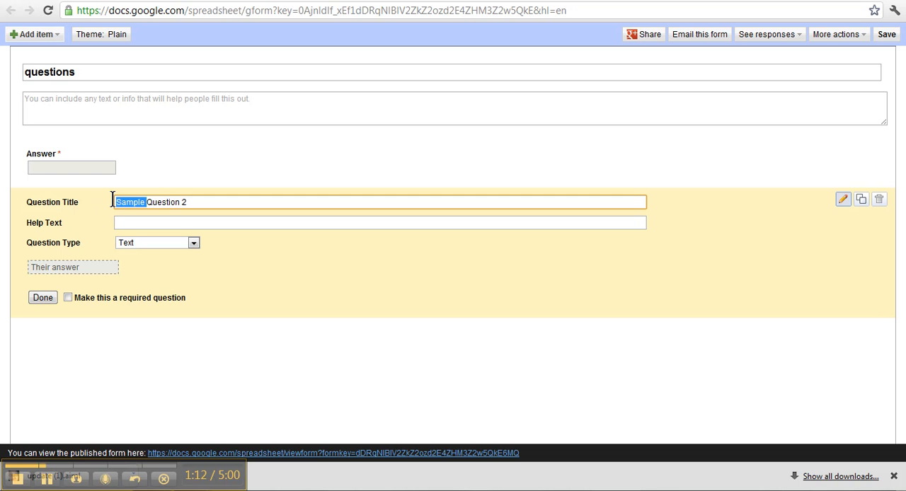
left_click(862, 199)
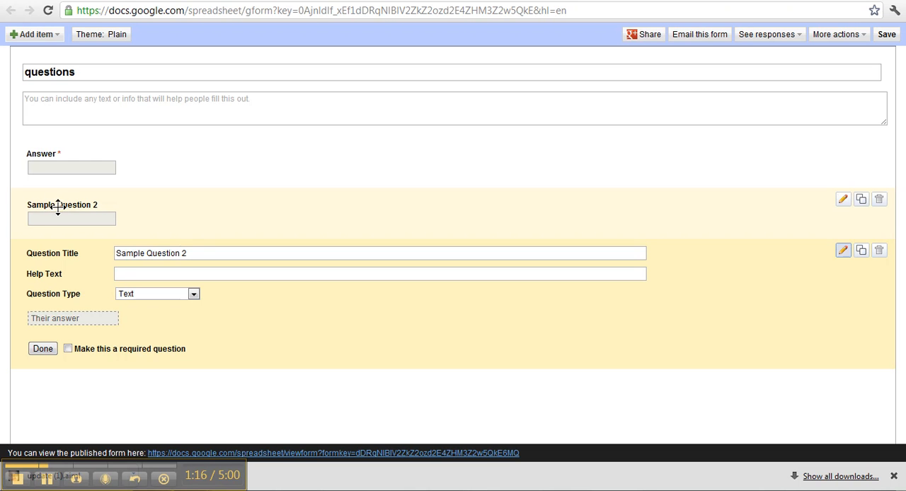
left_click(845, 201)
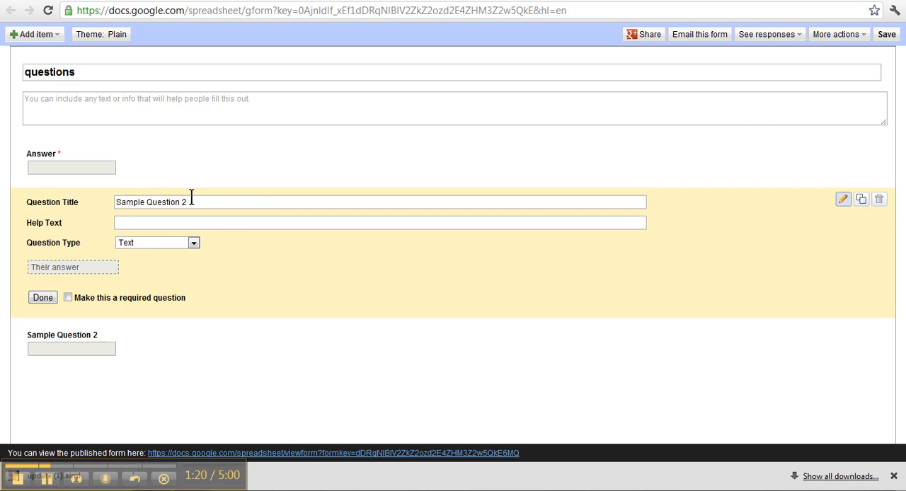
double_click(142, 202)
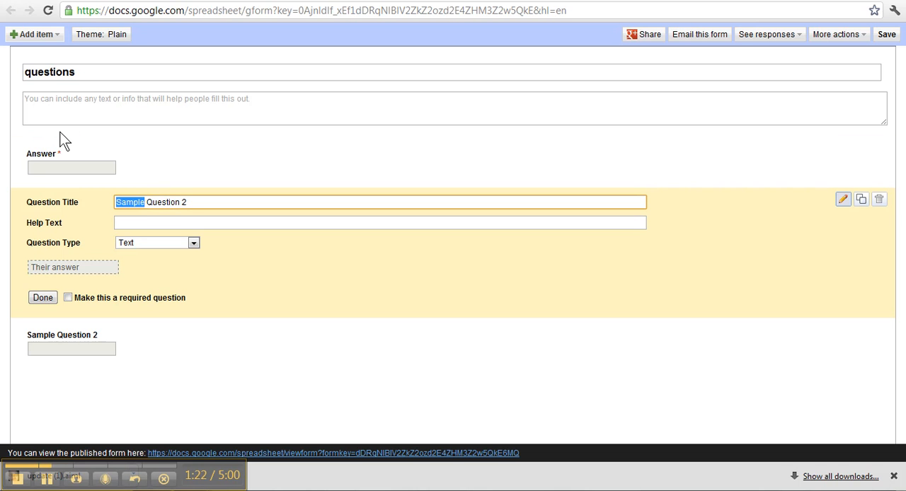
key("BackSpace")
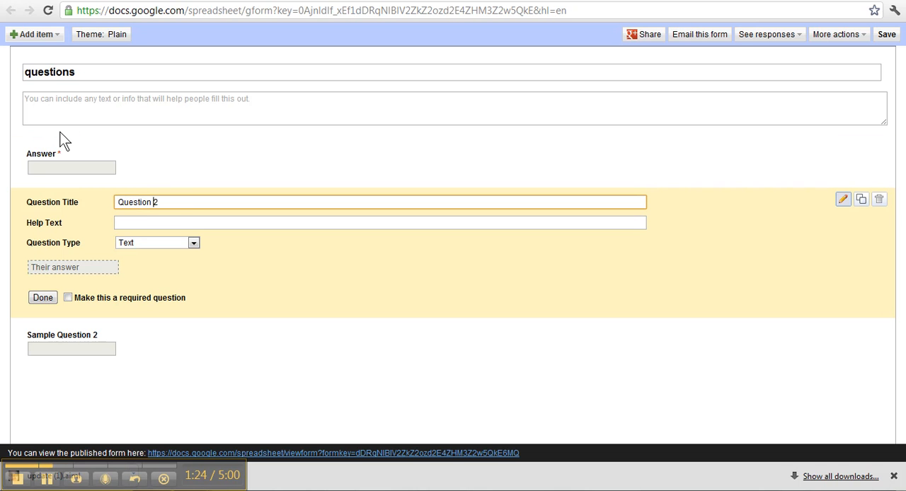
key("Delete")
type("a")
type("1")
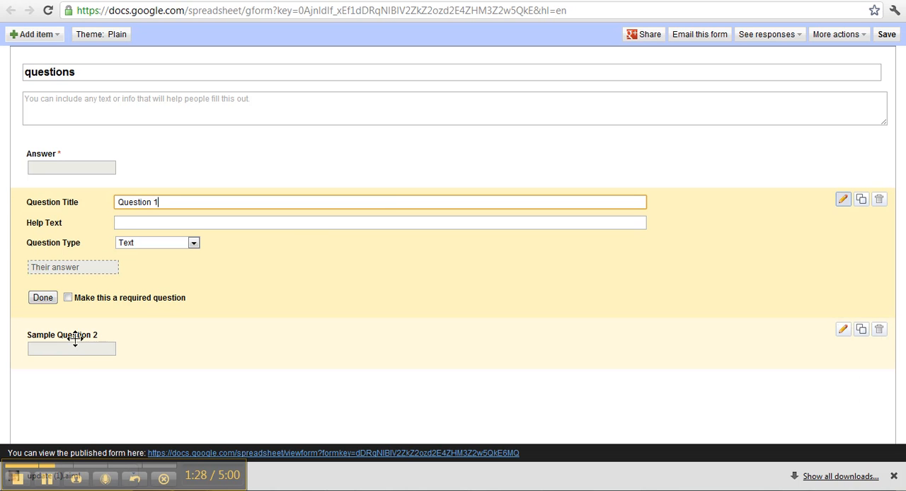
Step: Shorten the title of the remaining sample question to "Question 2"
left_click(842, 331)
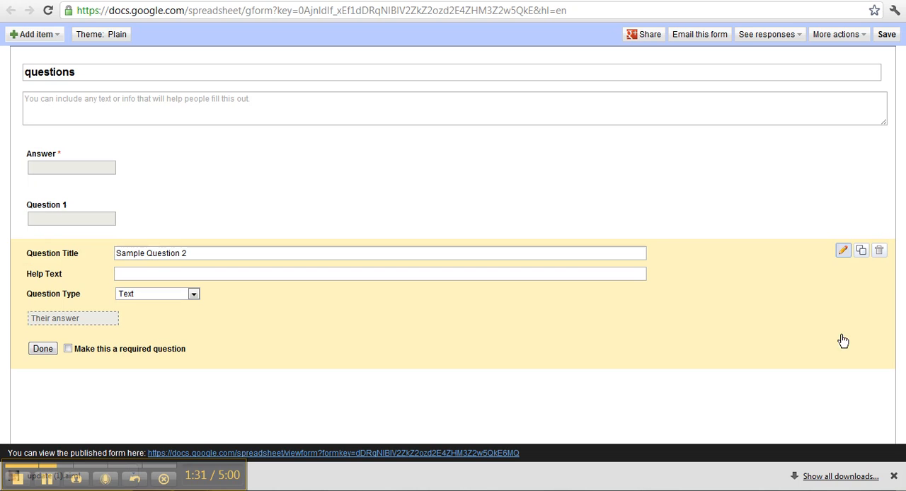
double_click(145, 253)
key("BackSpace")
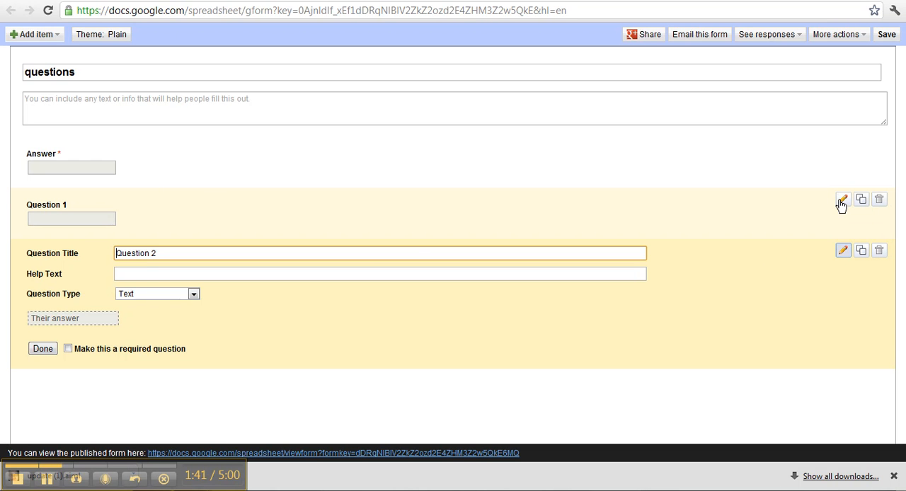
Step: Make both Question 1 and Question 2 required, and finish editing them
left_click(842, 201)
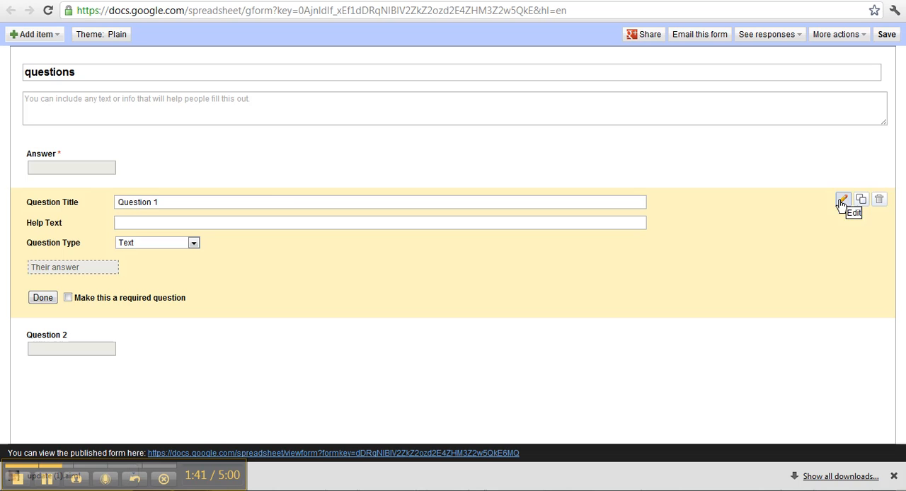
left_click(68, 298)
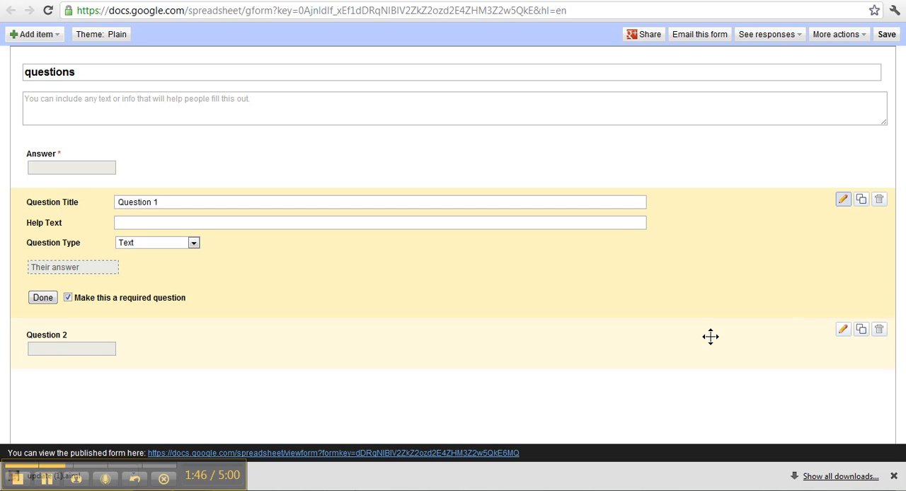
left_click(843, 330)
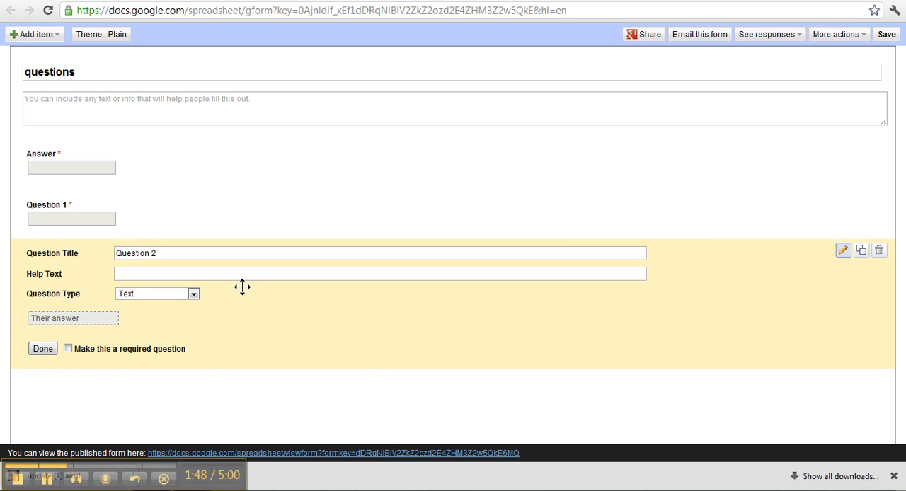
left_click(68, 349)
left_click(41, 354)
Step: Duplicate Question 2 twice, keeping both copies, and retitle the first copy "Question 3"
left_click(861, 253)
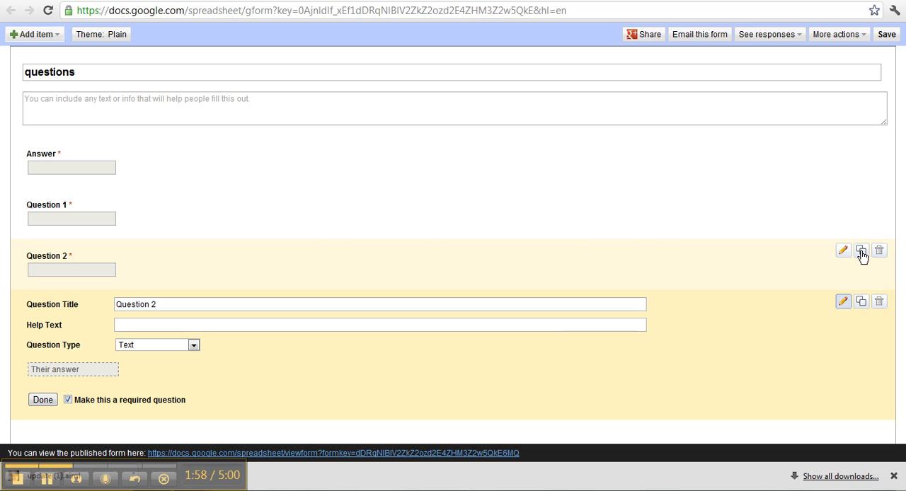
left_click(866, 256)
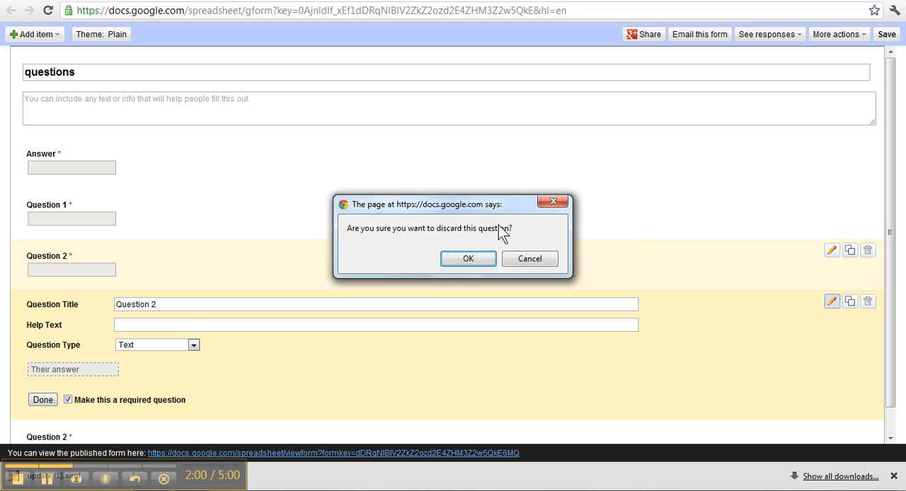
left_click(524, 264)
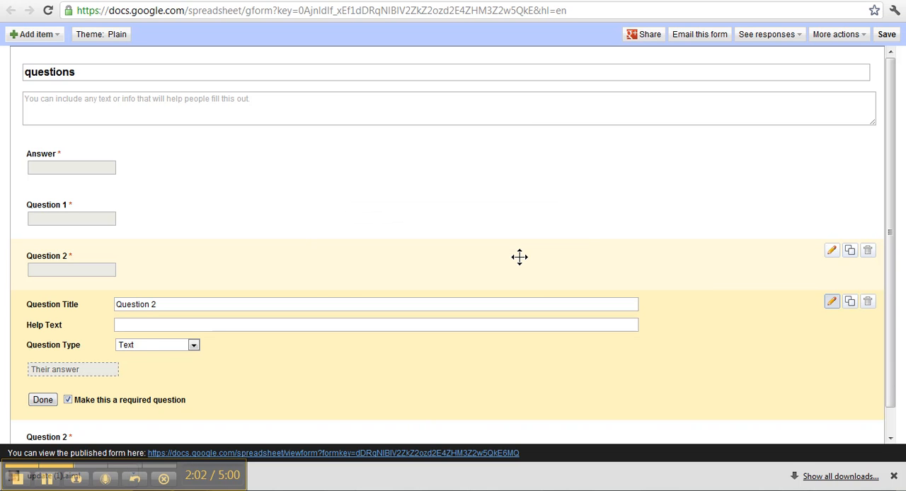
left_click(161, 305)
type("3")
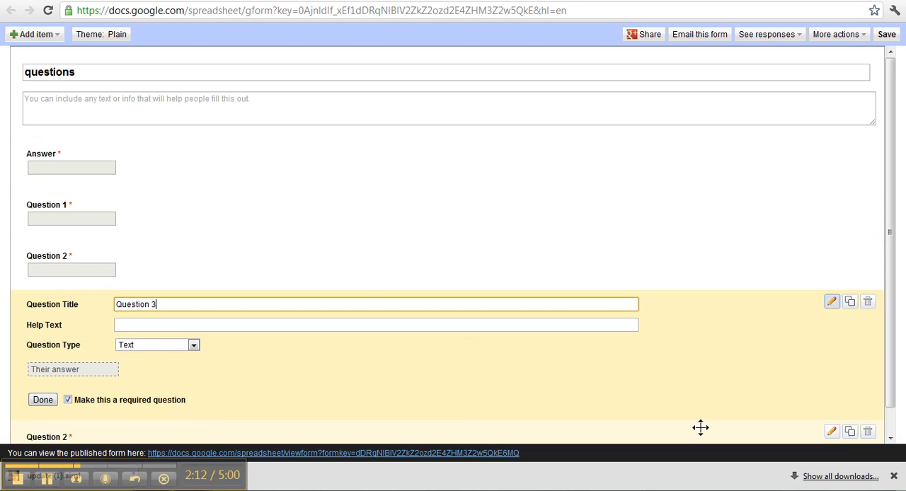
Step: Retitle the other copy of Question 2, below Question 3, as "Question 4"
left_click(832, 431)
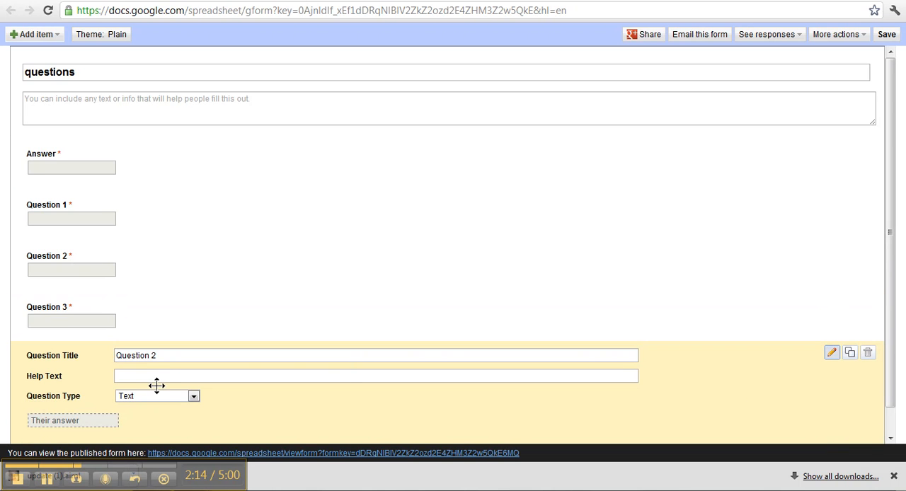
left_click(159, 357)
type("4")
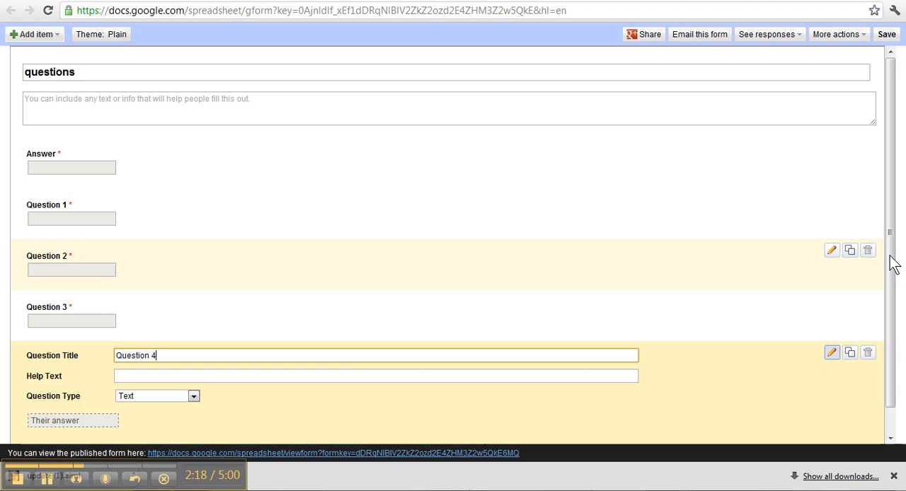
Step: Duplicate Question 4, retitle the copy "Question 5", and finish editing it
left_click_drag(893, 263, 898, 330)
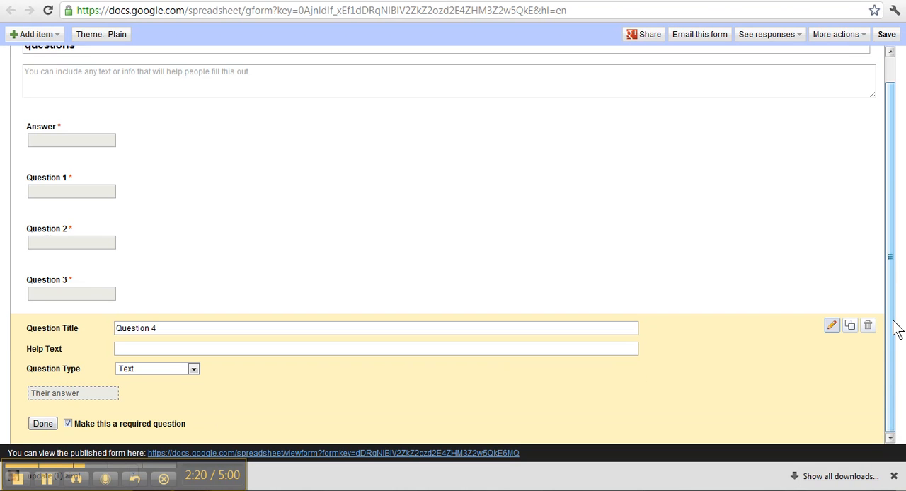
left_click(852, 331)
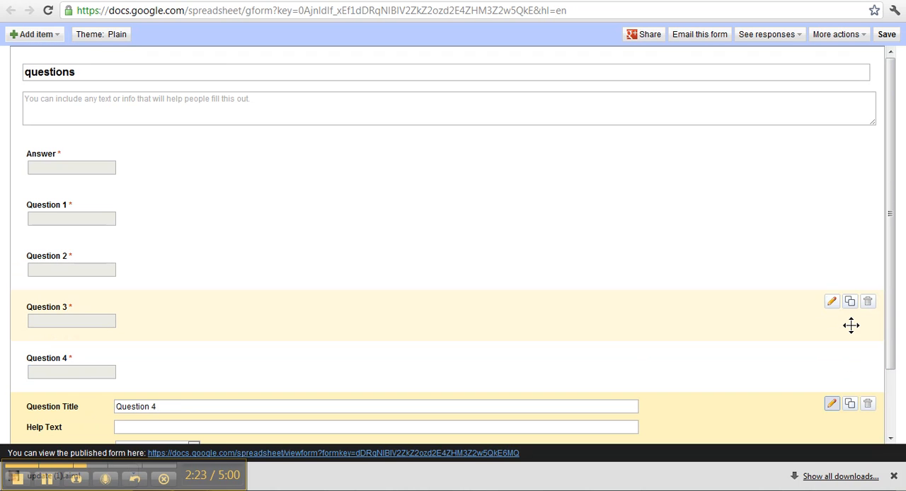
left_click(176, 406)
key("BackSpace")
type("5")
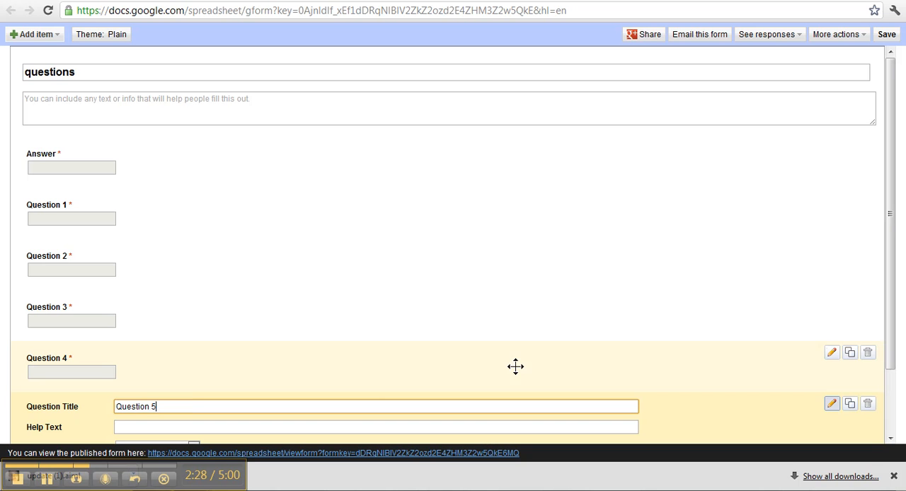
left_click_drag(890, 290, 885, 407)
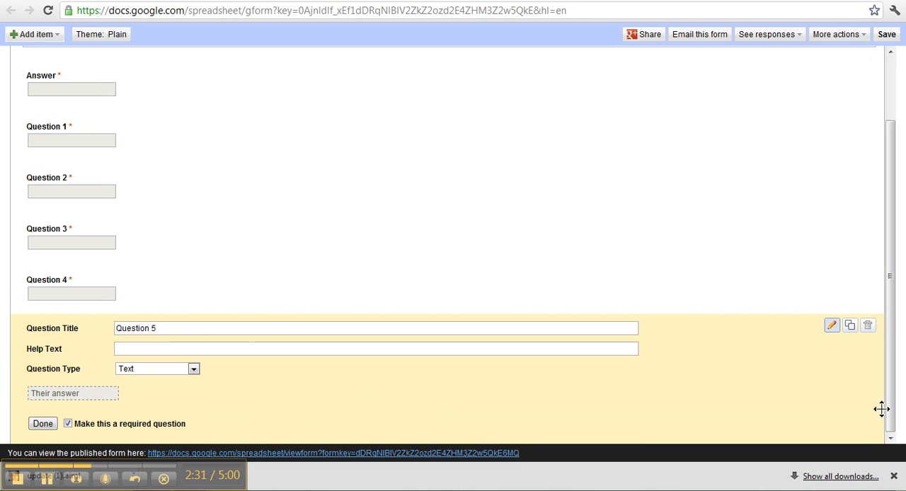
left_click(47, 424)
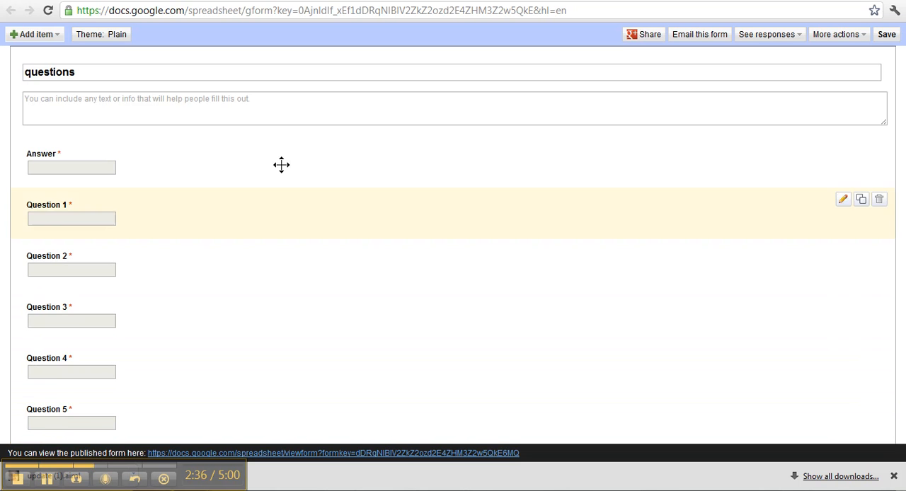
Step: Open the published version of the form
mouse_move(154, 180)
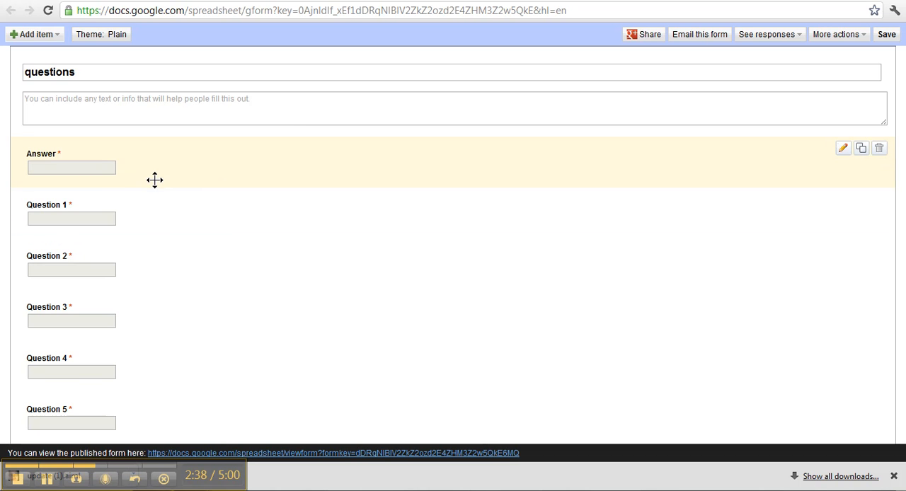
left_click(215, 454)
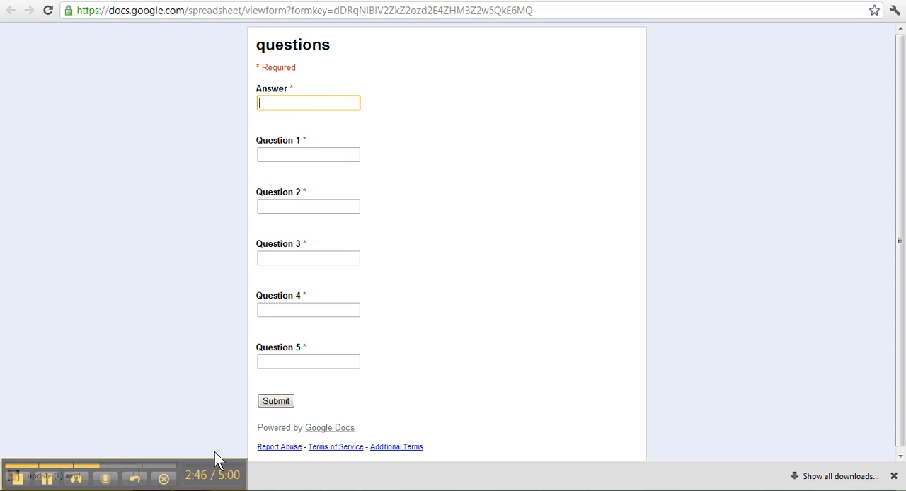
left_click(304, 104)
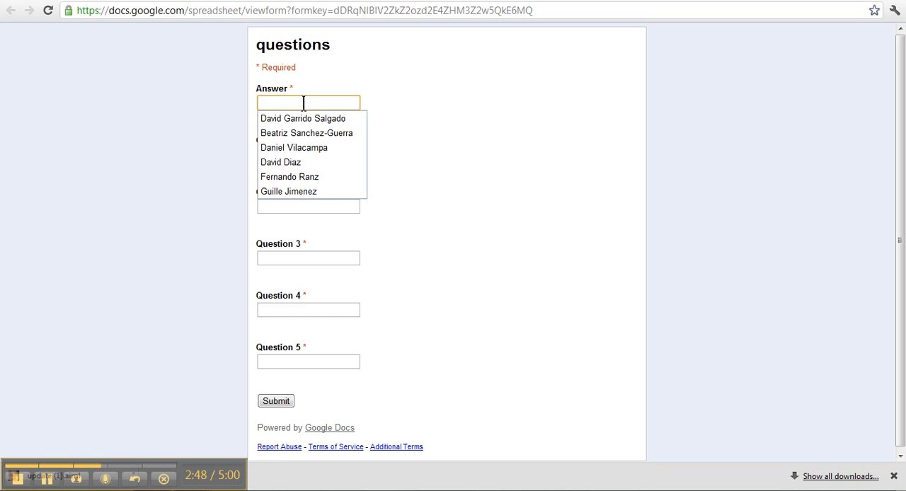
left_click(379, 107)
Step: Enter "pancakes" in the Answer field and try to submit the form with Questions 1 to 5 left blank
left_click(343, 105)
type("p")
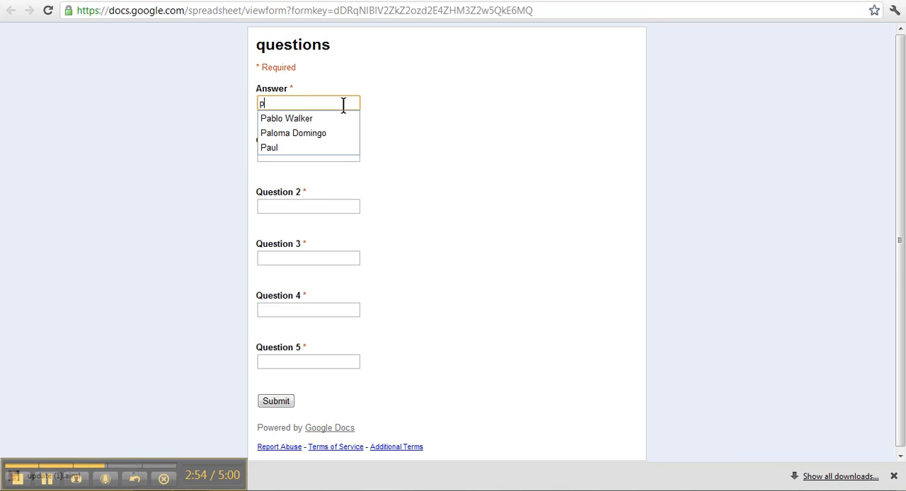
type("ancakes")
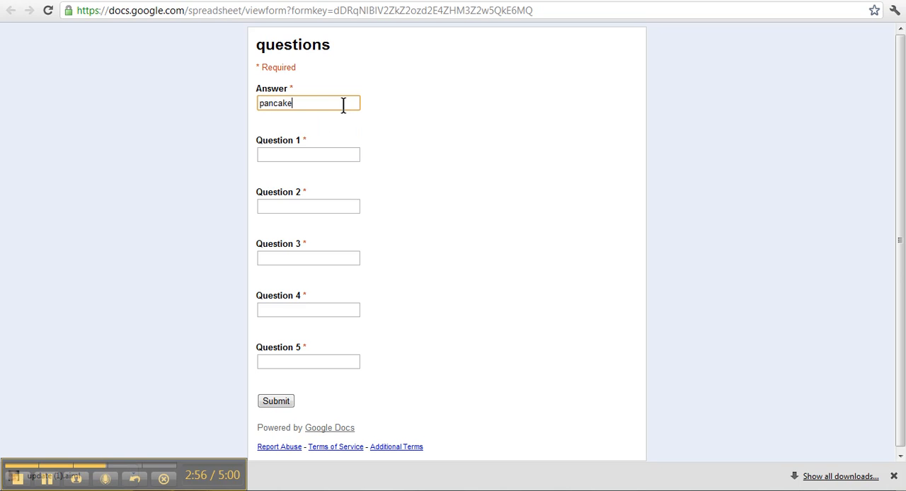
left_click(321, 156)
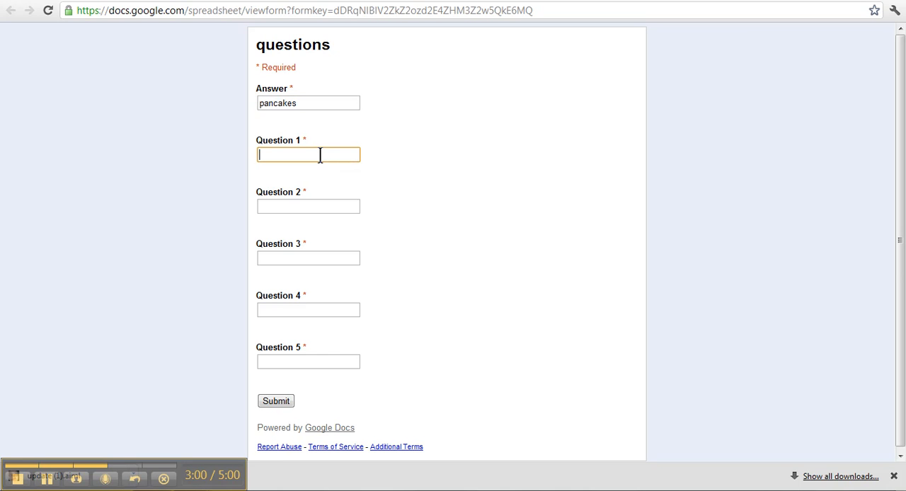
left_click(269, 405)
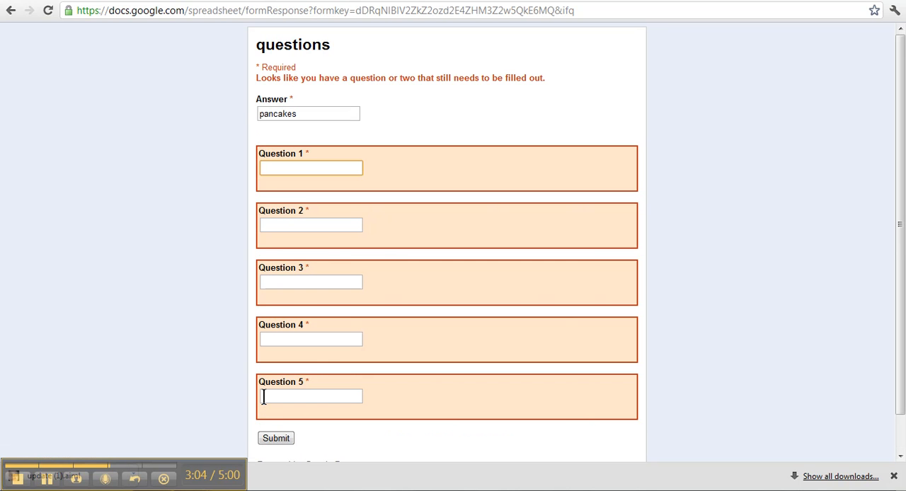